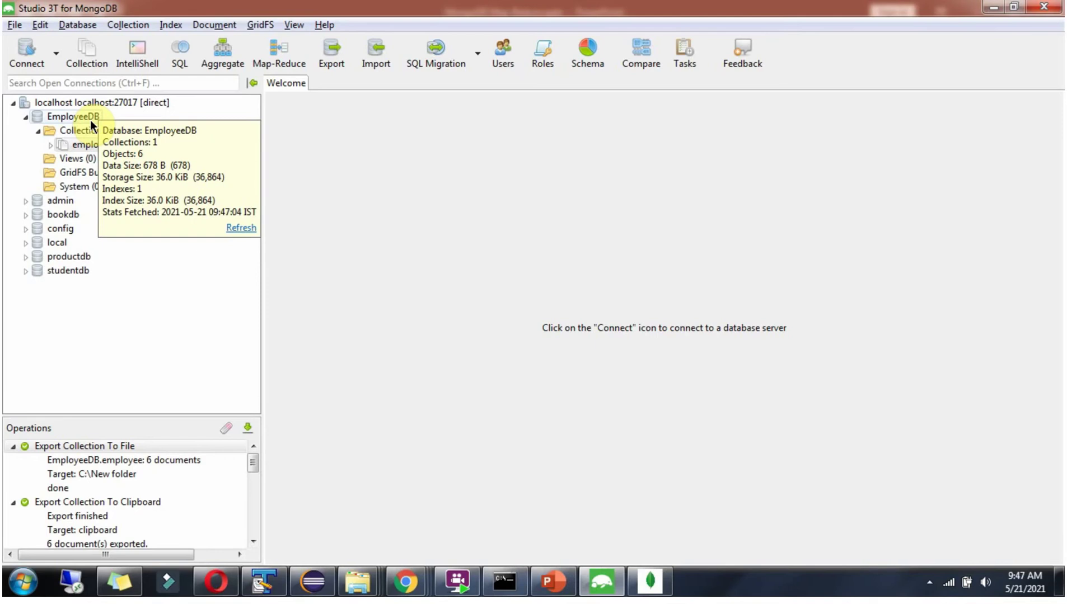
Step: Show the employee collection's documents with the _id column widened to full IDs
{"action": "mouse_move", "coordinate": [83, 144]}
{"action": "left_click", "coordinate": [110, 147]}
{"action": "double_click", "coordinate": [109, 145]}
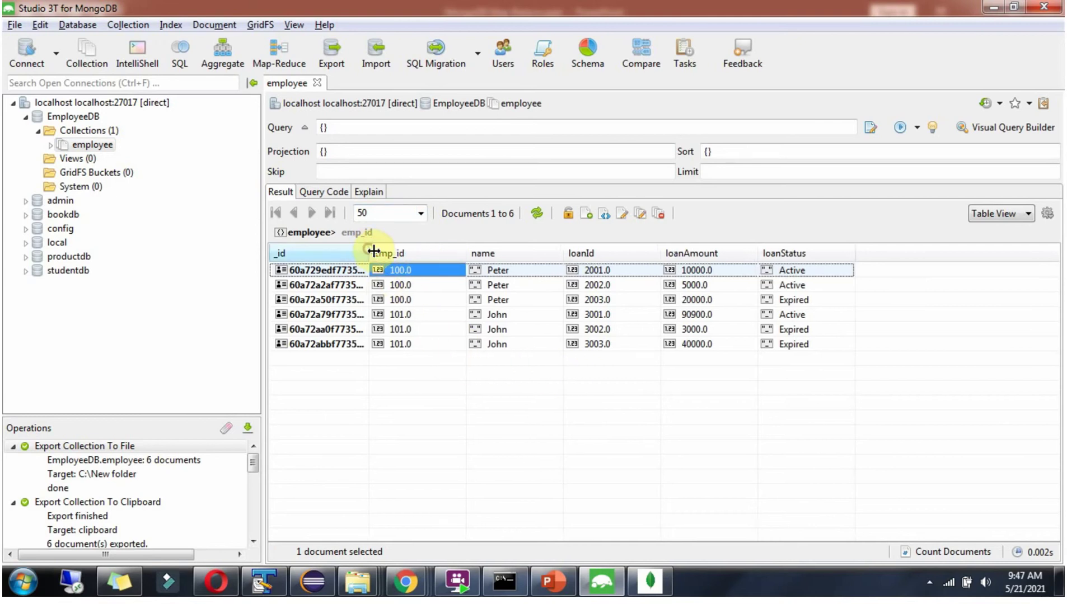
{"action": "left_click_drag", "start_coordinate": [370, 249], "coordinate": [436, 266]}
Step: Review Peter's loanId and loanStatus values in the grid
{"action": "left_click", "coordinate": [659, 272]}
{"action": "left_click", "coordinate": [656, 300]}
{"action": "left_click", "coordinate": [853, 275]}
{"action": "left_click", "coordinate": [853, 301]}
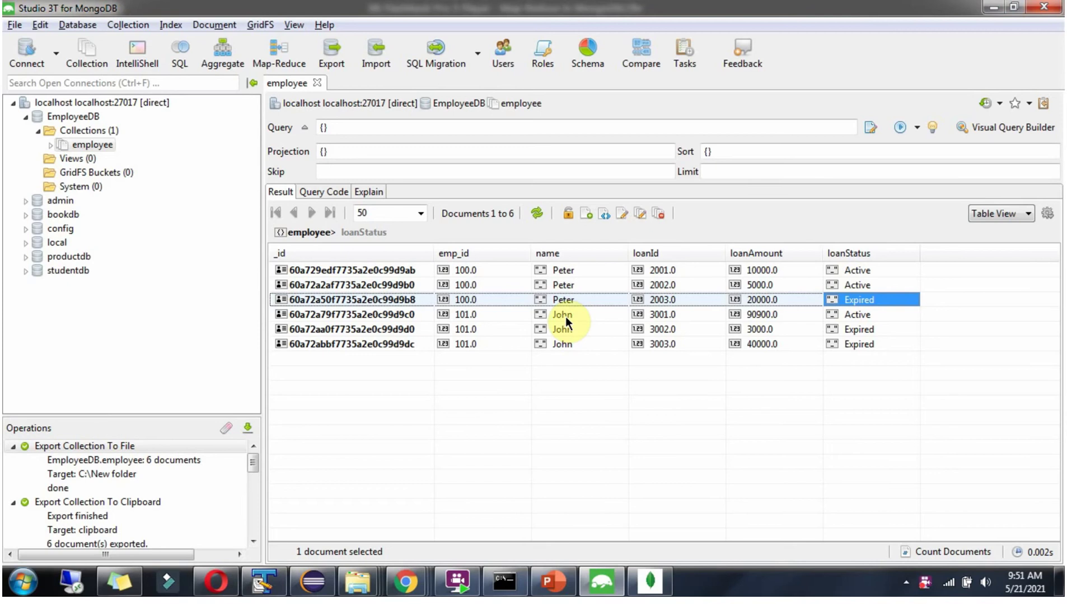
Step: Review John's loan records — loanIds, statuses and loan amounts
{"action": "left_click", "coordinate": [565, 316]}
{"action": "left_click", "coordinate": [655, 316]}
{"action": "left_click", "coordinate": [658, 344]}
{"action": "left_click", "coordinate": [865, 315]}
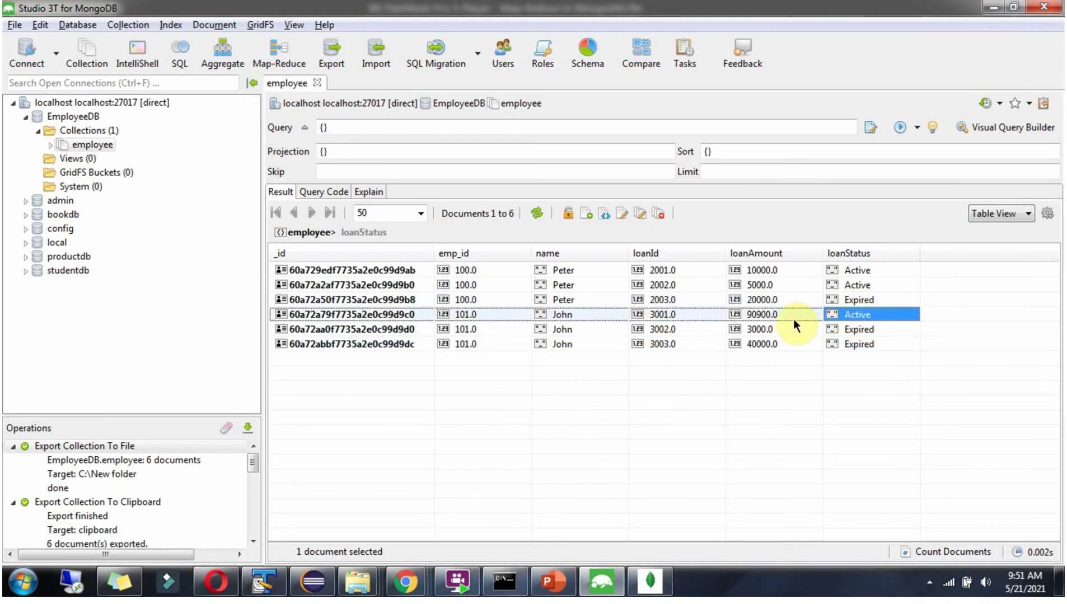
{"action": "left_click", "coordinate": [787, 319]}
{"action": "left_click", "coordinate": [859, 331]}
{"action": "left_click", "coordinate": [778, 328]}
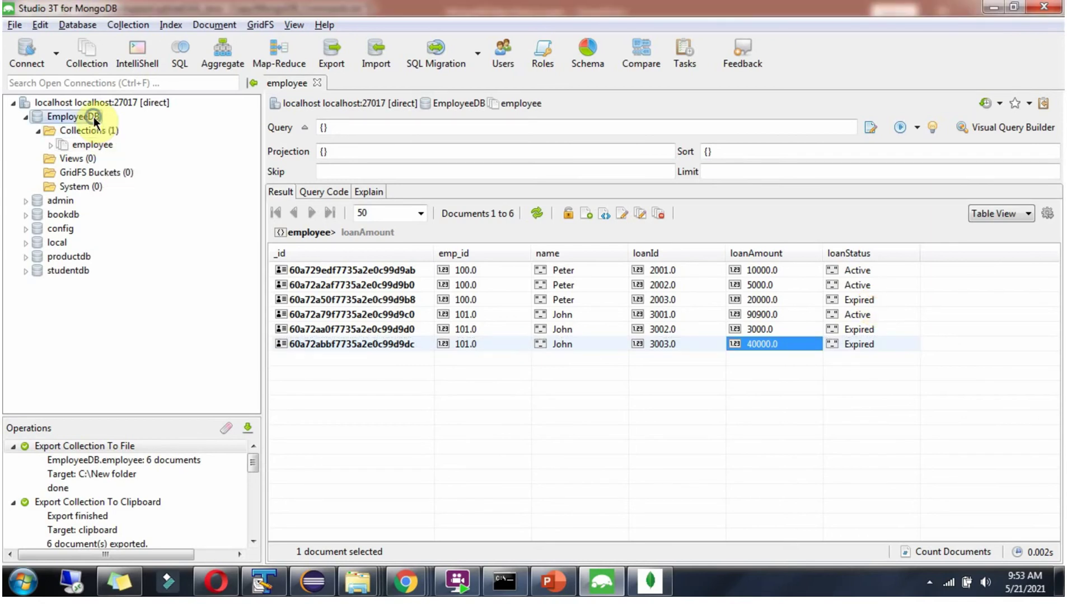
Step: Start an IntelliShell on EmployeeDB and paste the db.employee.mapReduce code summing active loans into TotalLoan
{"action": "right_click", "coordinate": [93, 117]}
{"action": "left_click", "coordinate": [148, 125]}
{"action": "right_click", "coordinate": [403, 157]}
{"action": "left_click", "coordinate": [430, 216]}
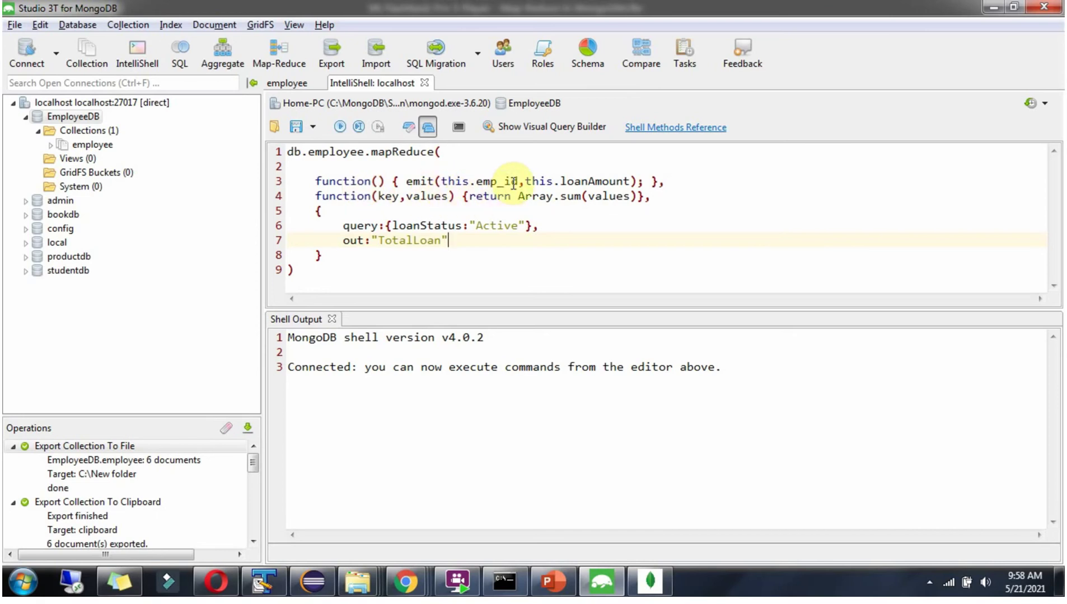
Step: Execute the active-loan mapReduce and display its result in JSON View
{"action": "double_click", "coordinate": [407, 241]}
{"action": "left_click", "coordinate": [458, 254]}
{"action": "left_click", "coordinate": [337, 126]}
{"action": "left_click", "coordinate": [994, 341]}
{"action": "left_click", "coordinate": [1003, 384]}
Step: Highlight TotalLoan as the reported output collection, then bring up EmployeeDB's actions
{"action": "double_click", "coordinate": [460, 382]}
{"action": "left_click", "coordinate": [378, 514]}
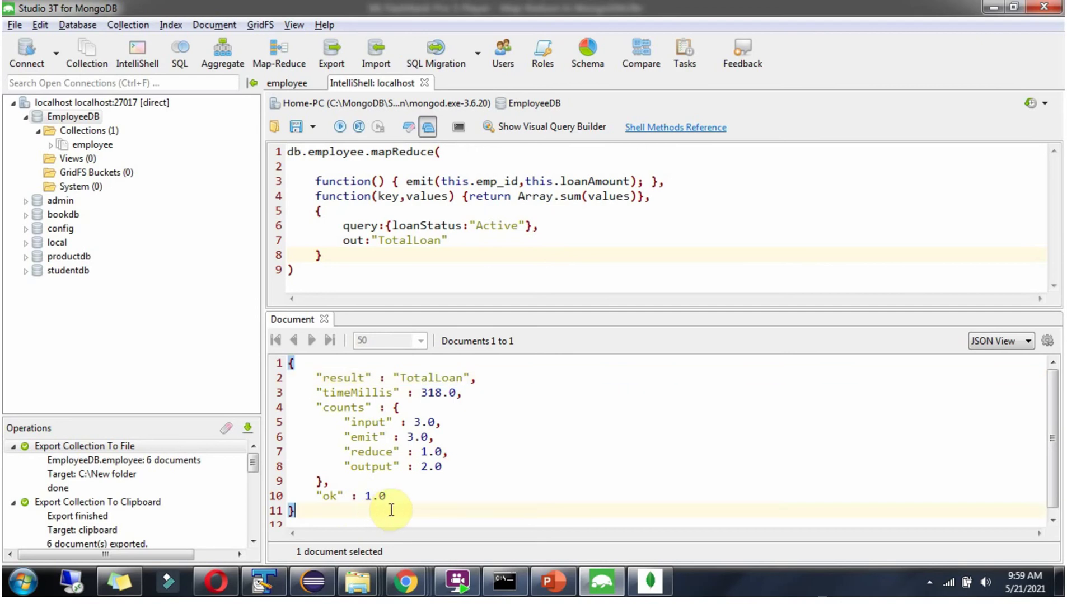
{"action": "right_click", "coordinate": [87, 116]}
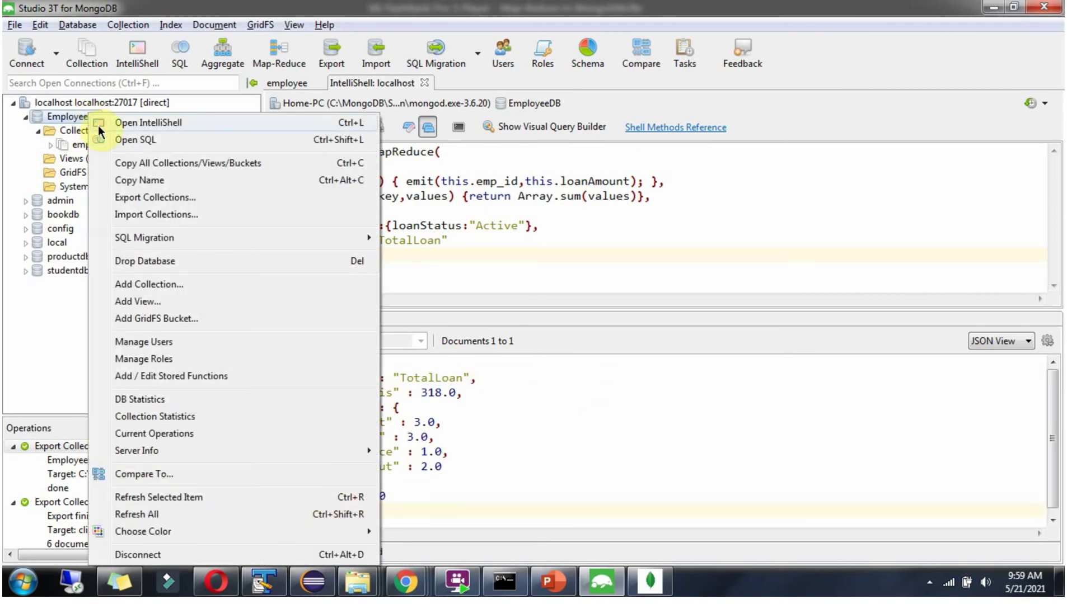
Step: Refresh EmployeeDB and view TotalLoan's two totals, 15000.0 and John's 90900
{"action": "left_click", "coordinate": [136, 513]}
{"action": "double_click", "coordinate": [92, 147]}
{"action": "left_click_drag", "start_coordinate": [386, 266], "coordinate": [435, 267]}
{"action": "left_click", "coordinate": [386, 341]}
{"action": "left_click_drag", "start_coordinate": [387, 340], "coordinate": [419, 340]}
Step: Verify Peter's 15000.0 total against his active loan statuses in employee
{"action": "left_click", "coordinate": [283, 86]}
{"action": "left_click", "coordinate": [859, 270]}
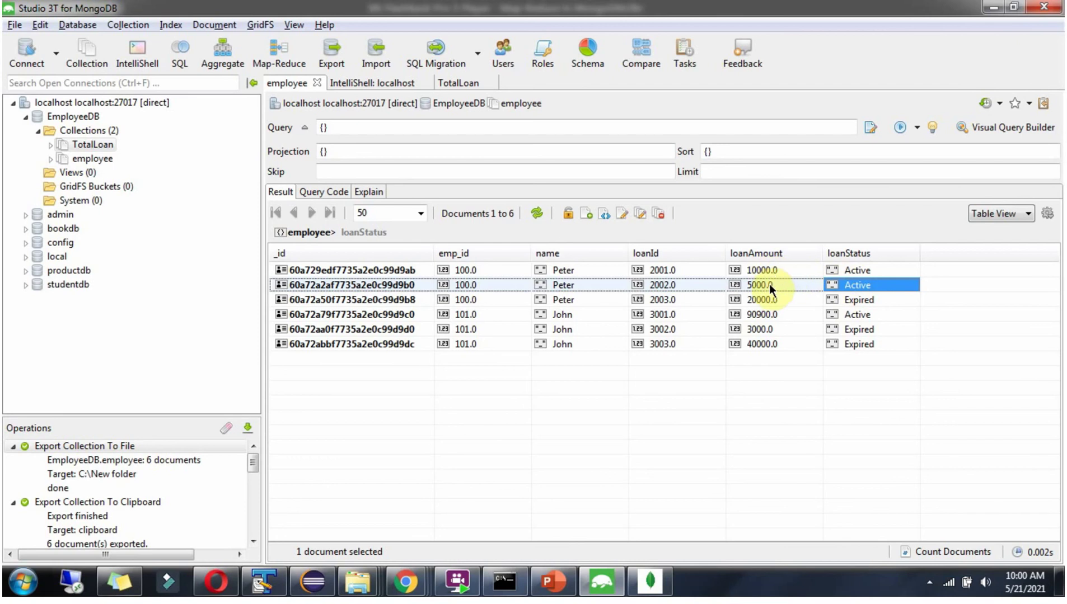
{"action": "left_click", "coordinate": [457, 83]}
{"action": "left_click_drag", "start_coordinate": [385, 265], "coordinate": [434, 264]}
Step: Verify John's total against his active loan in the employee collection
{"action": "left_click", "coordinate": [283, 83]}
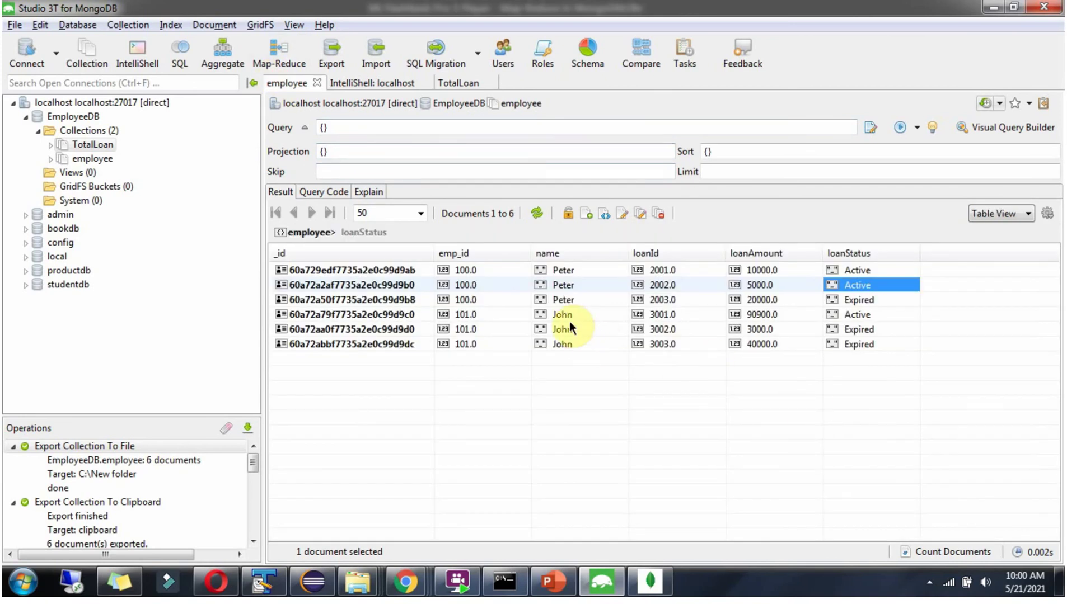
{"action": "left_click", "coordinate": [861, 314]}
{"action": "left_click", "coordinate": [461, 83]}
{"action": "left_click", "coordinate": [384, 334]}
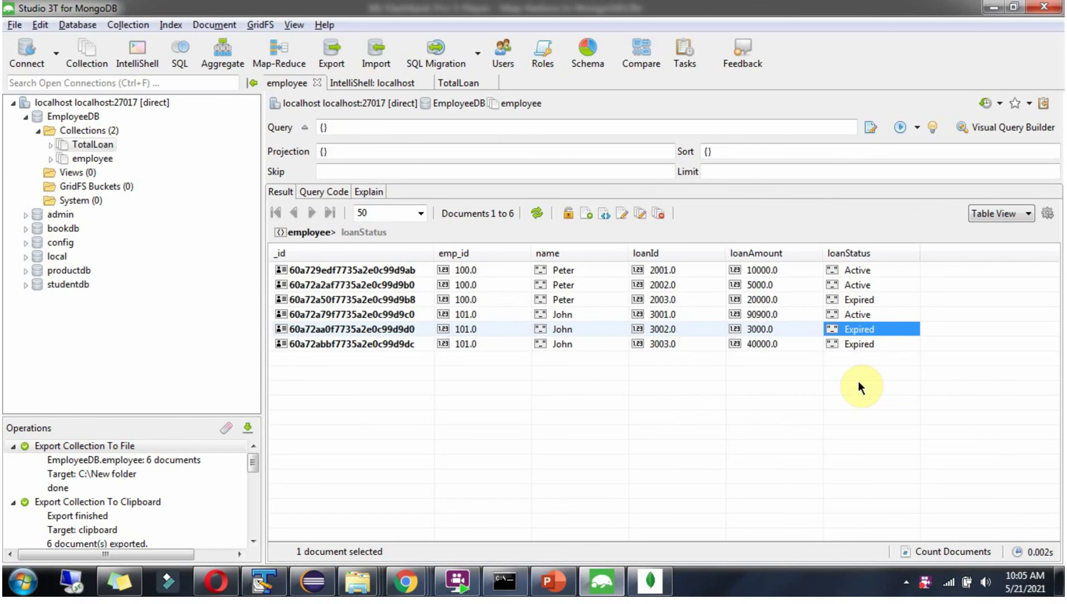
Step: Replace Active with Expired in the mapReduce query filter and execute it again
{"action": "double_click", "coordinate": [863, 330]}
{"action": "right_click", "coordinate": [864, 329]}
{"action": "left_click", "coordinate": [903, 379]}
{"action": "left_click", "coordinate": [393, 83]}
{"action": "double_click", "coordinate": [497, 225]}
{"action": "right_click", "coordinate": [496, 225]}
{"action": "left_click", "coordinate": [534, 262]}
{"action": "left_click", "coordinate": [340, 127]}
Step: Refresh the Collections folder and view the updated TotalLoan result for employee 100.0
{"action": "left_click", "coordinate": [92, 133]}
{"action": "right_click", "coordinate": [92, 134]}
{"action": "left_click", "coordinate": [146, 283]}
{"action": "double_click", "coordinate": [92, 145]}
{"action": "left_click_drag", "start_coordinate": [372, 249], "coordinate": [407, 249]}
{"action": "left_click", "coordinate": [395, 266]}
Step: Compare against Peter's expired loan status and amount in the employee collection
{"action": "left_click", "coordinate": [283, 84]}
{"action": "left_click", "coordinate": [843, 299]}
{"action": "left_click", "coordinate": [774, 299]}
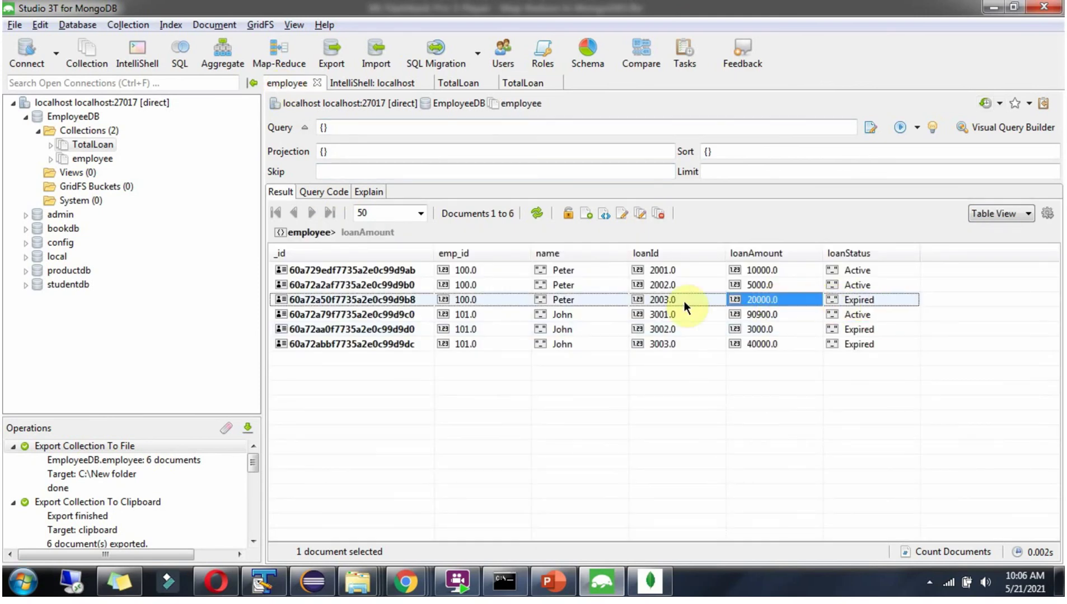